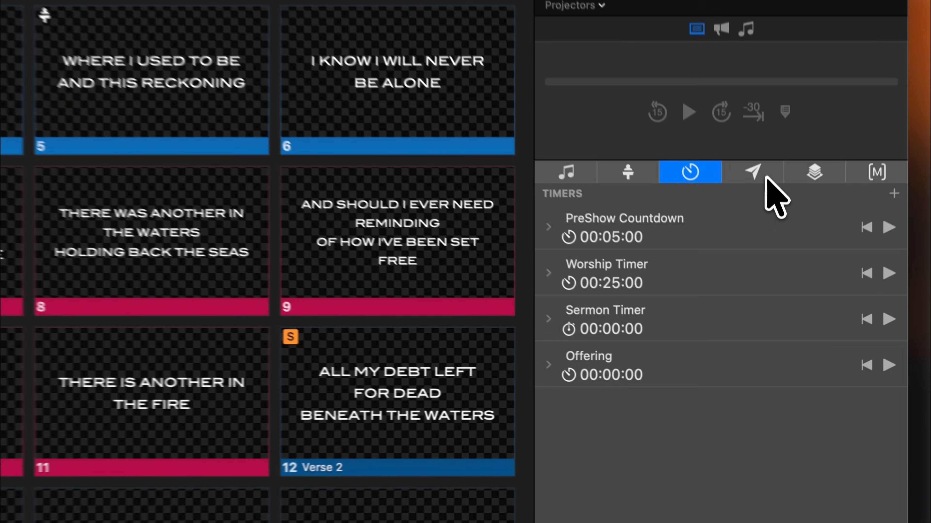
# Show the messages list and add a new message to it
pyautogui.click(773, 283)
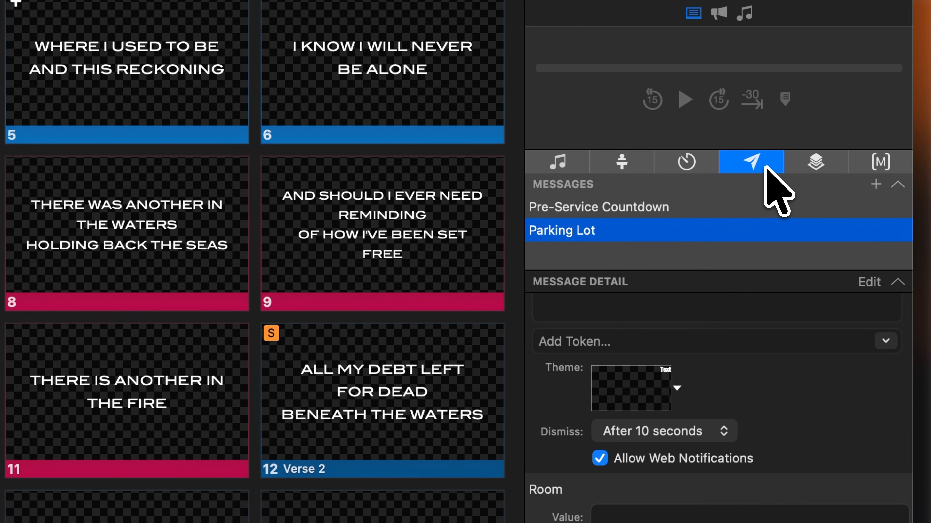
pyautogui.click(875, 184)
pyautogui.click(829, 231)
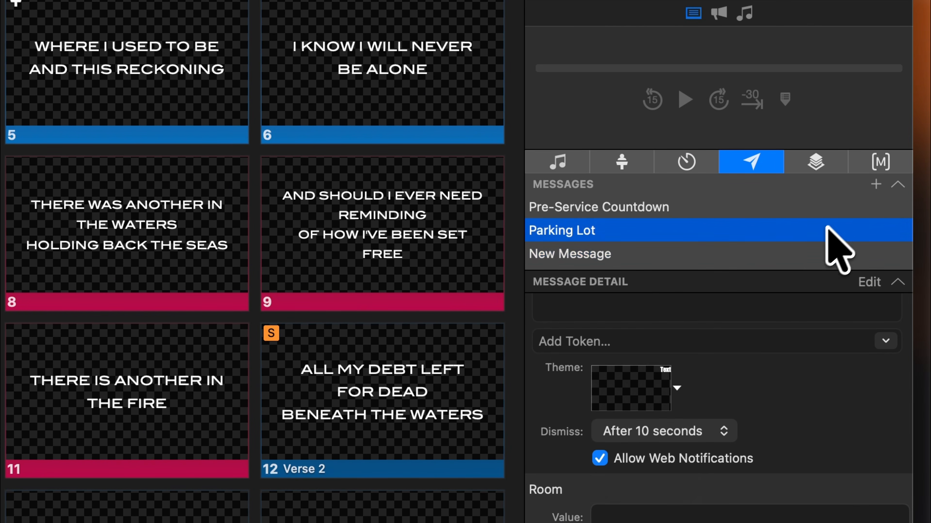
pyautogui.click(806, 252)
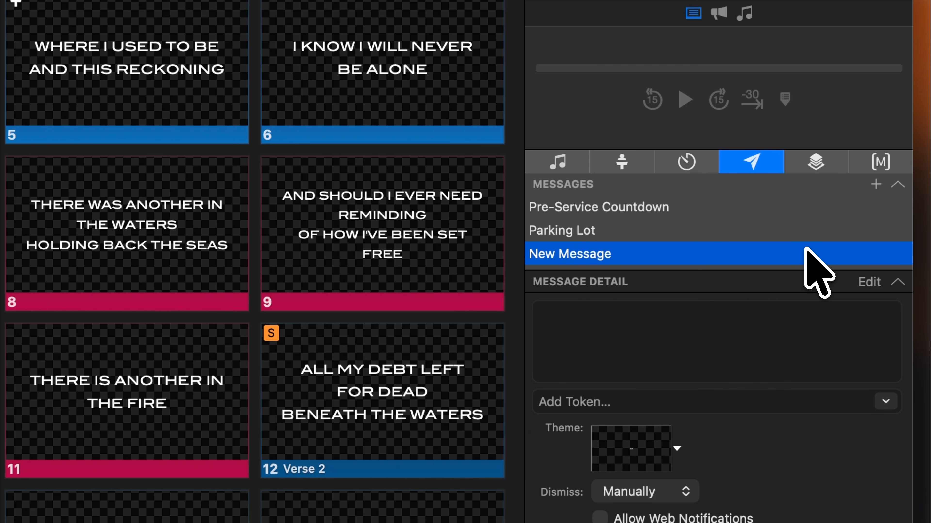
# Delete the newly added message and the Parking Lot message from the messages list
pyautogui.press('BackSpace')
pyautogui.click(769, 230)
pyautogui.rightClick(767, 230)
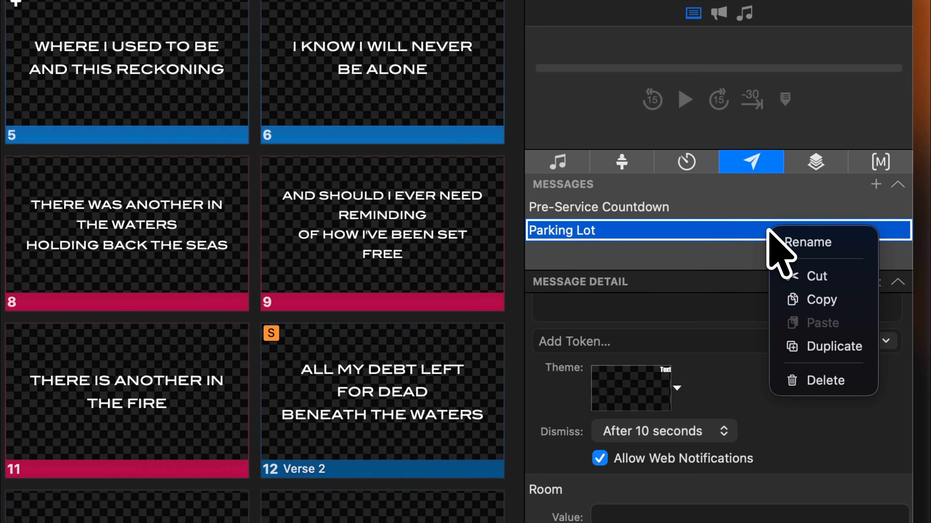
pyautogui.click(808, 382)
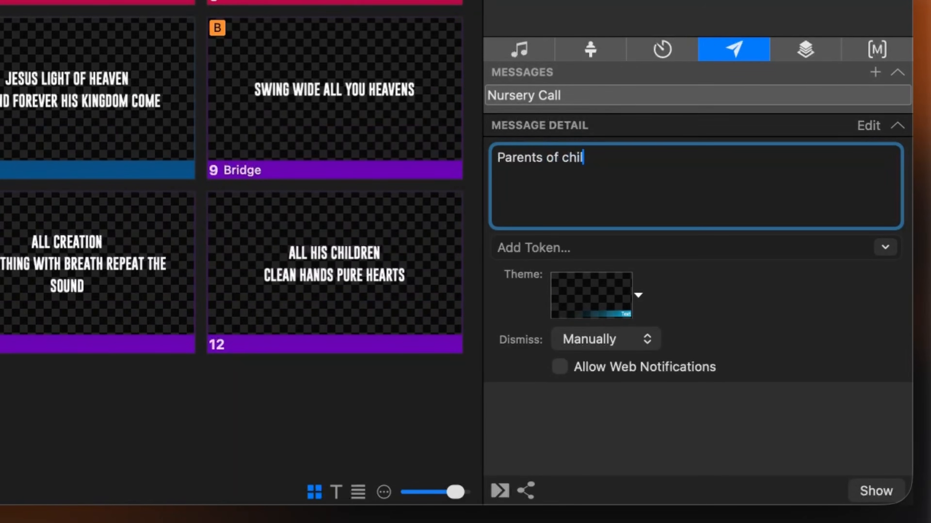
# Insert a Room token after "Parents of child" in the Nursery Call message and continue the text with ", please come to the nursery."
pyautogui.click(886, 247)
pyautogui.click(872, 325)
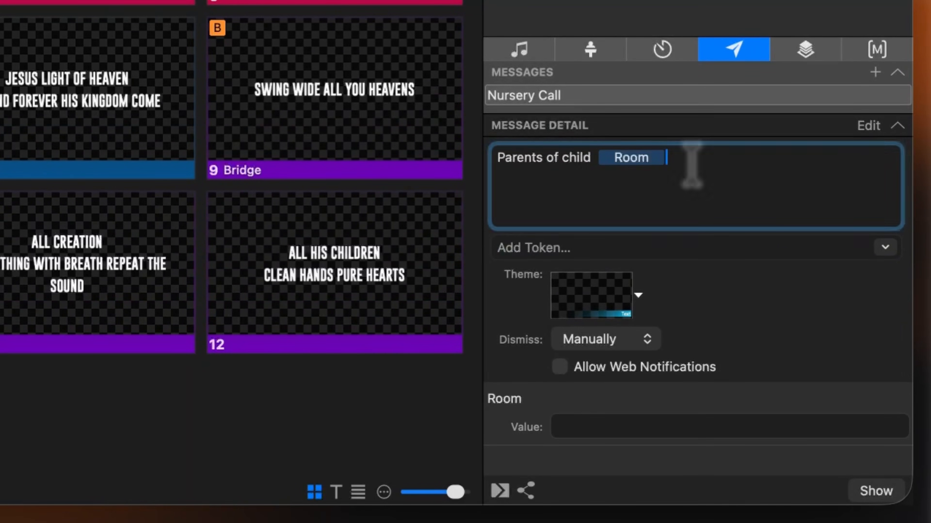
pyautogui.write(', please come to the nursery.')
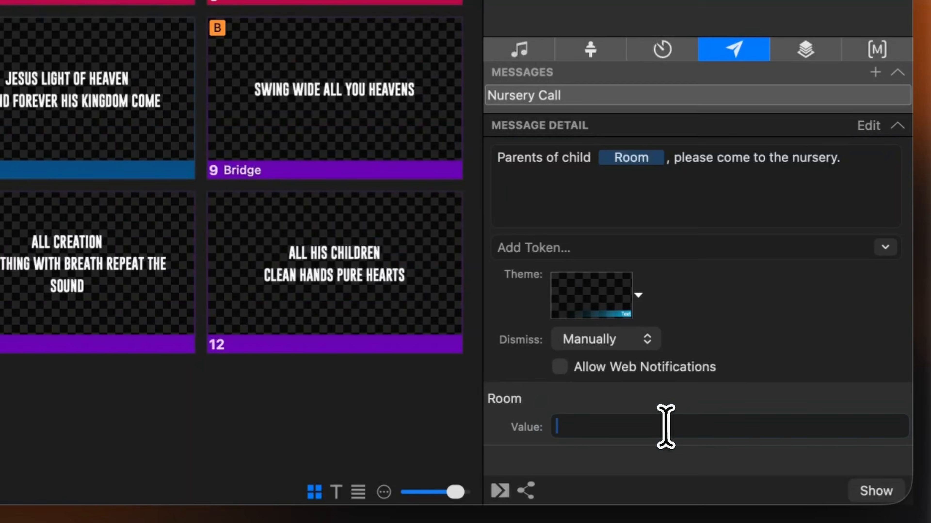
# Set the Room token's value to 1234 and show the Nursery Call message
pyautogui.click(665, 426)
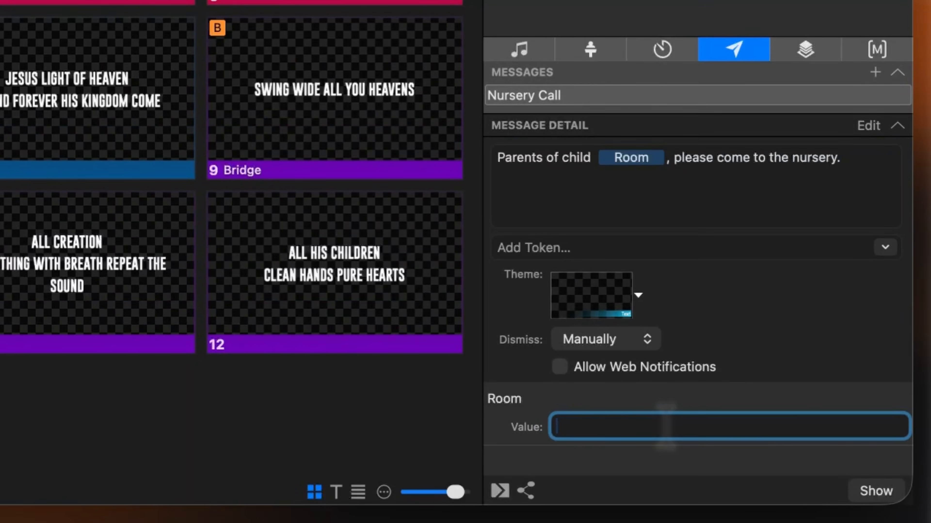
pyautogui.click(875, 491)
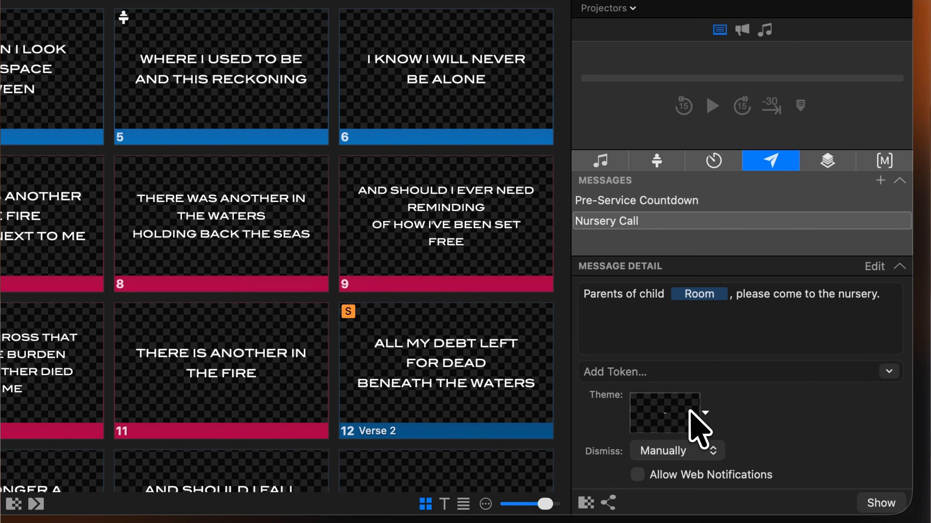
# Apply the Nursery Call slide from the Worship Set theme to the Nursery Call message
pyautogui.click(691, 426)
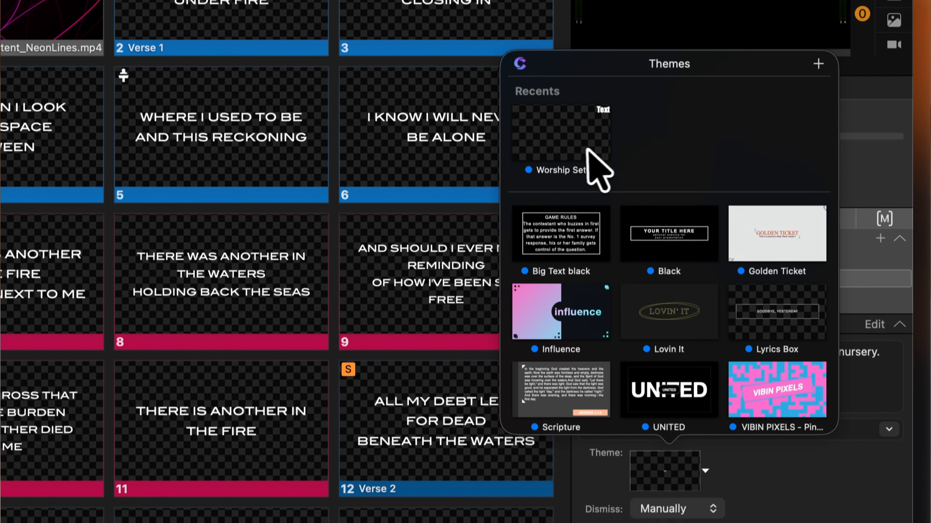
pyautogui.click(588, 150)
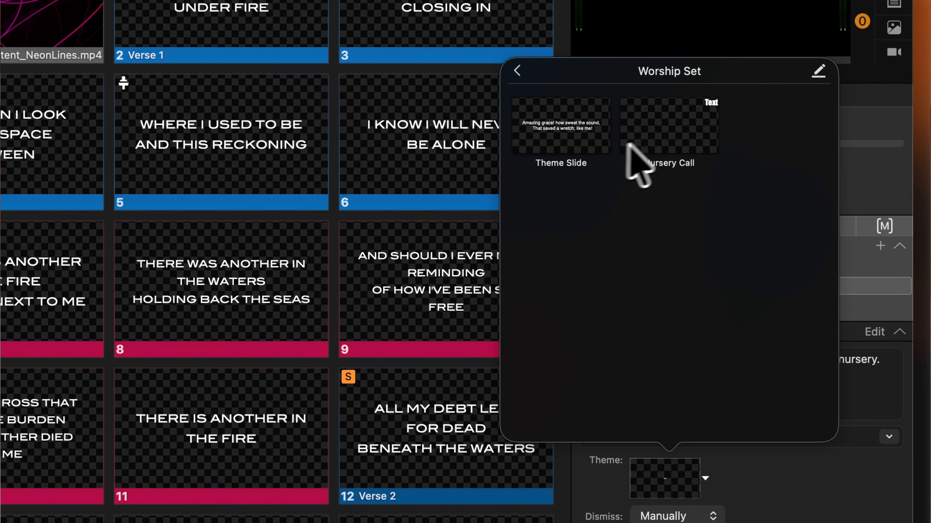
pyautogui.click(658, 145)
# Choose a different transition in place of Dissolve for the Nursery Call message
pyautogui.scroll(-2, 768, 429)
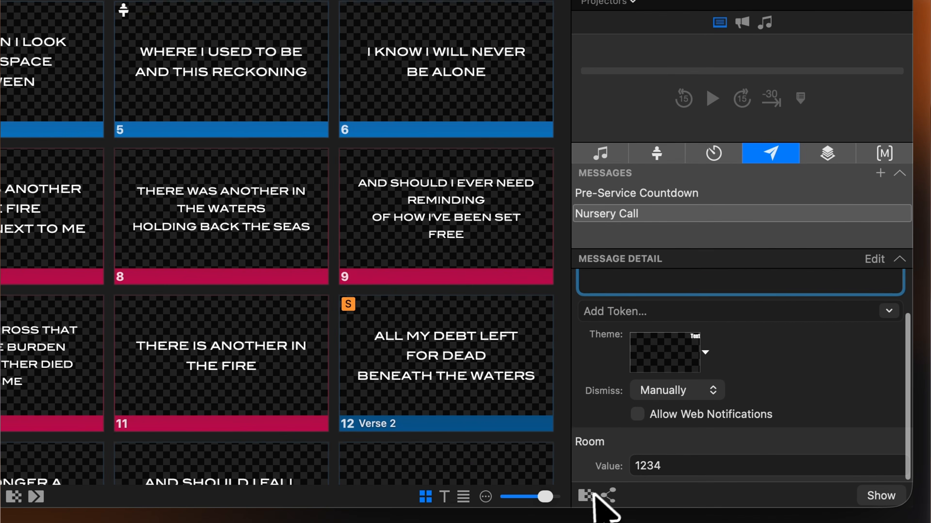
pyautogui.click(586, 493)
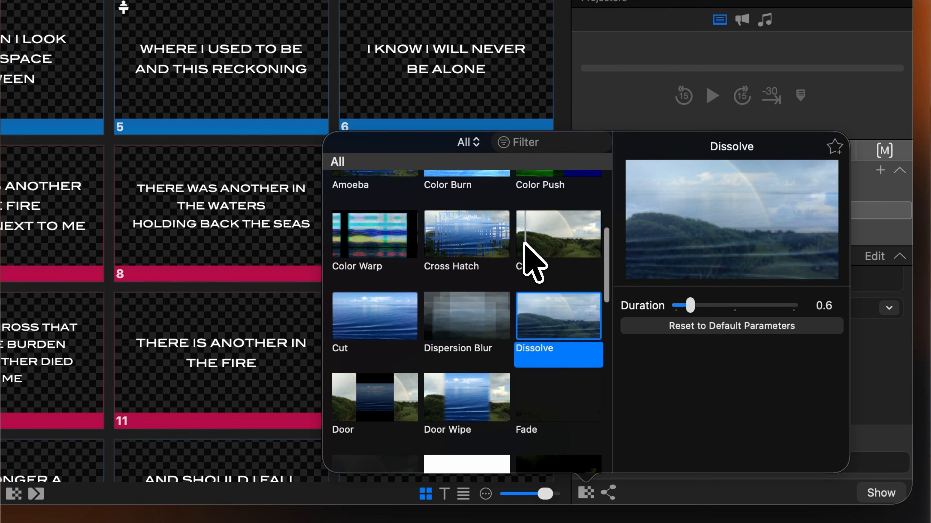
pyautogui.click(530, 258)
pyautogui.click(875, 409)
# Set the Nursery Call message to dismiss automatically after 15 seconds
pyautogui.click(713, 391)
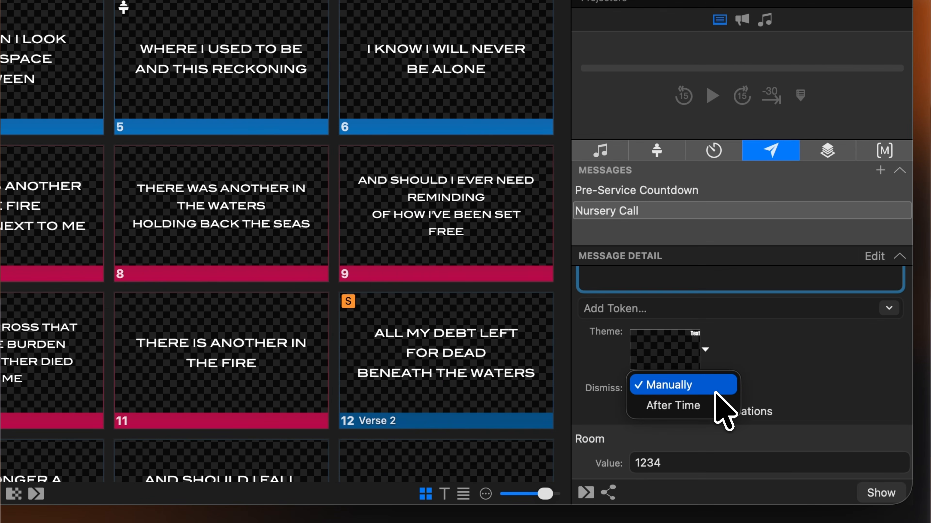
pyautogui.moveTo(717, 406)
pyautogui.click(793, 404)
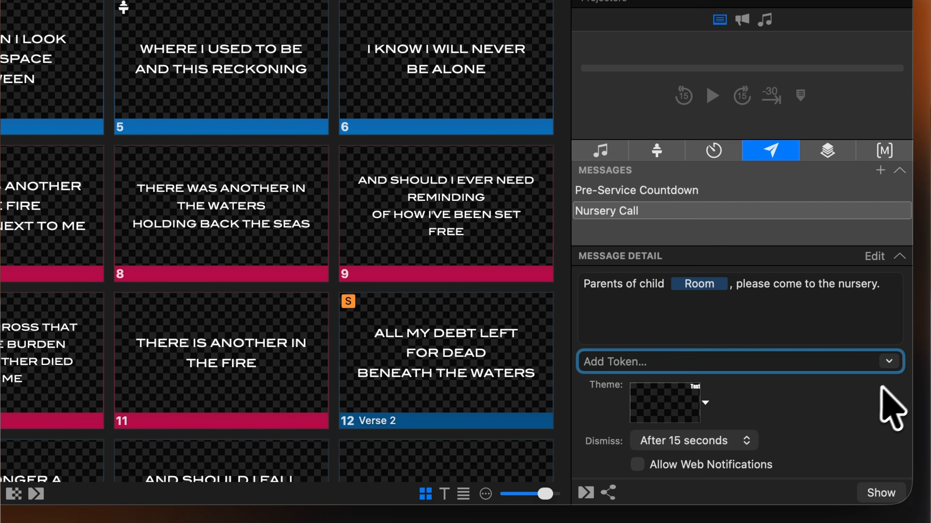
# Examine the tokens available for the Nursery Call message, including the timer tokens
pyautogui.click(889, 361)
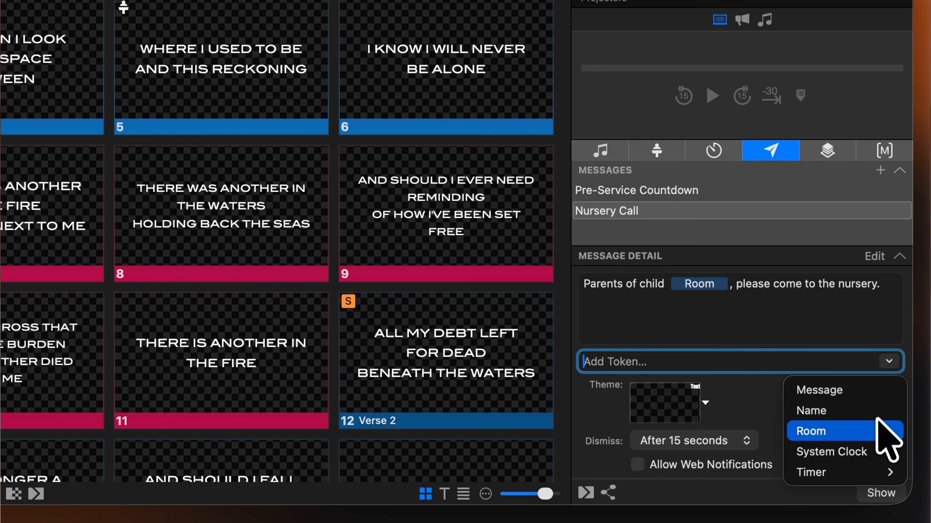
pyautogui.moveTo(870, 469)
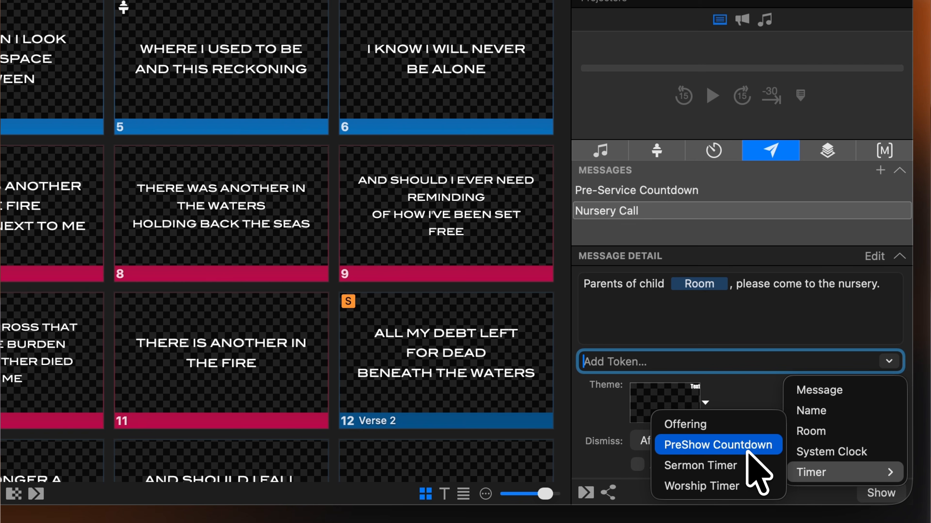
pyautogui.click(737, 396)
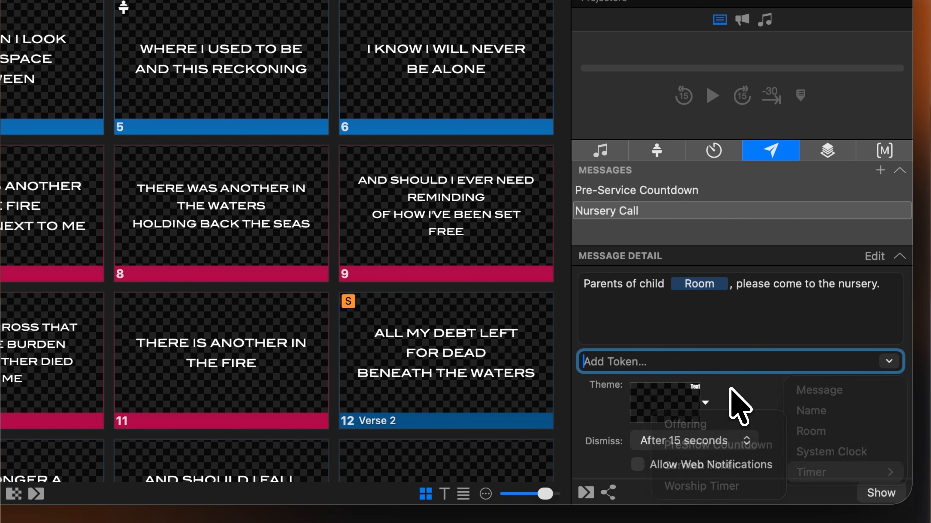
# Examine the time format and timer type options of the PreShow Countdown token in the Pre-Service Countdown message
pyautogui.click(728, 190)
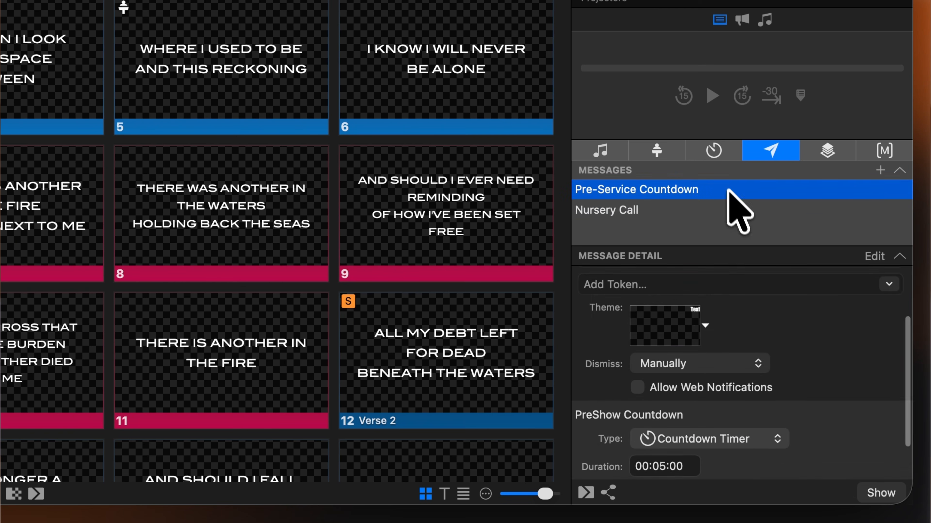
pyautogui.scroll(-3, 763, 306)
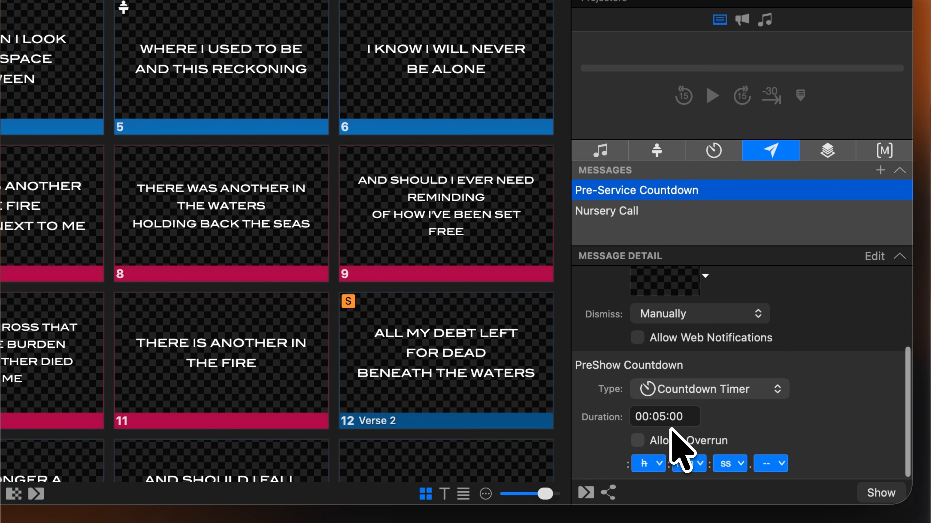
pyautogui.click(659, 464)
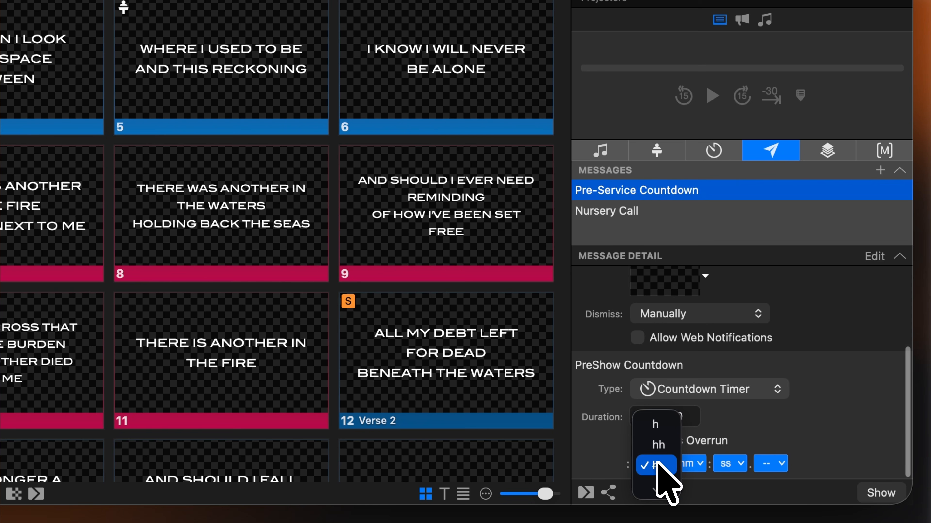
pyautogui.click(729, 466)
pyautogui.click(740, 465)
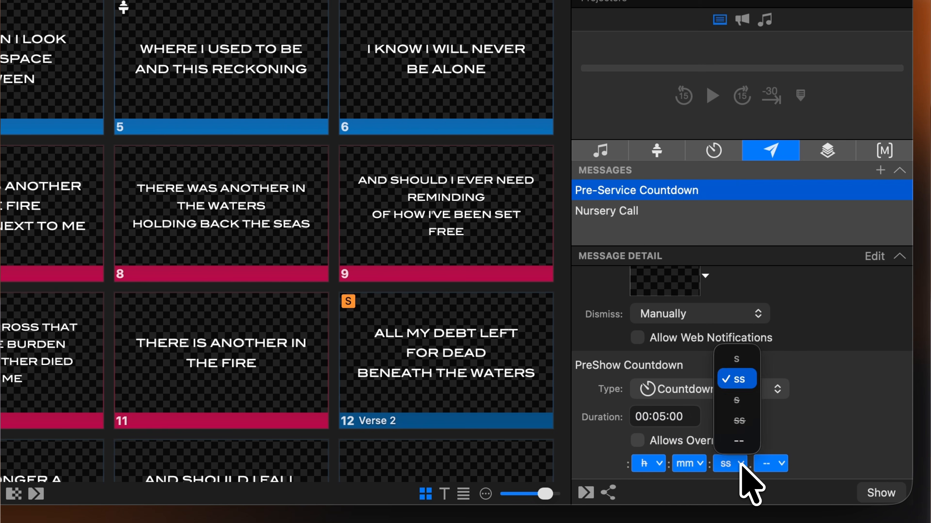
pyautogui.click(741, 465)
pyautogui.click(779, 464)
pyautogui.click(780, 465)
pyautogui.click(809, 447)
pyautogui.click(740, 389)
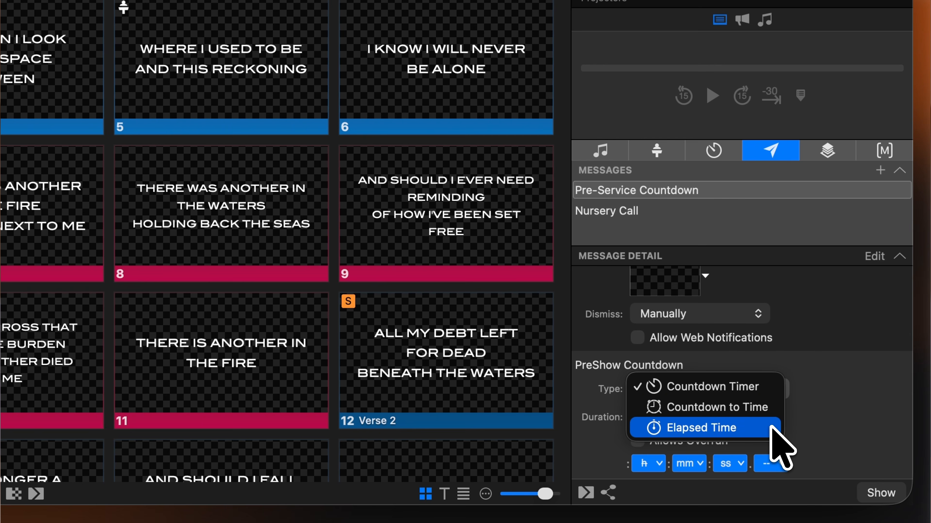
pyautogui.click(818, 430)
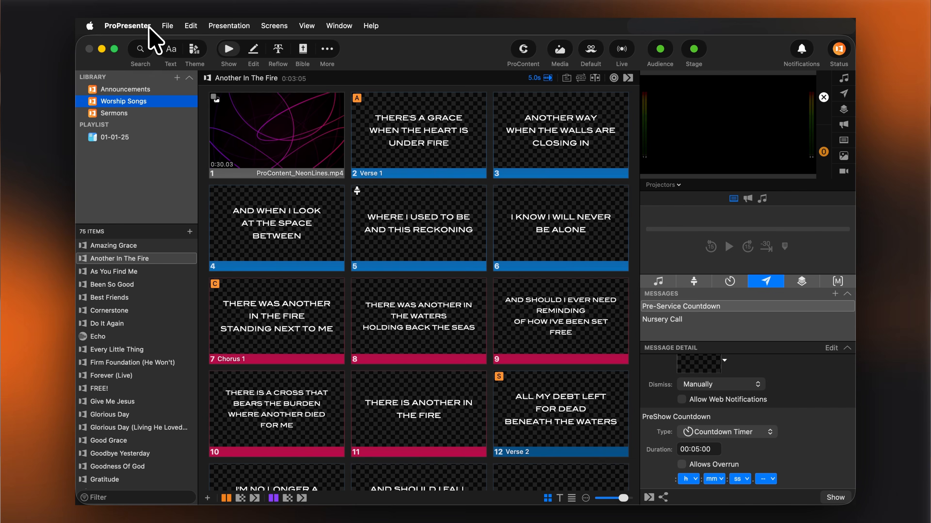
# Enable the network in the Network settings
pyautogui.click(149, 26)
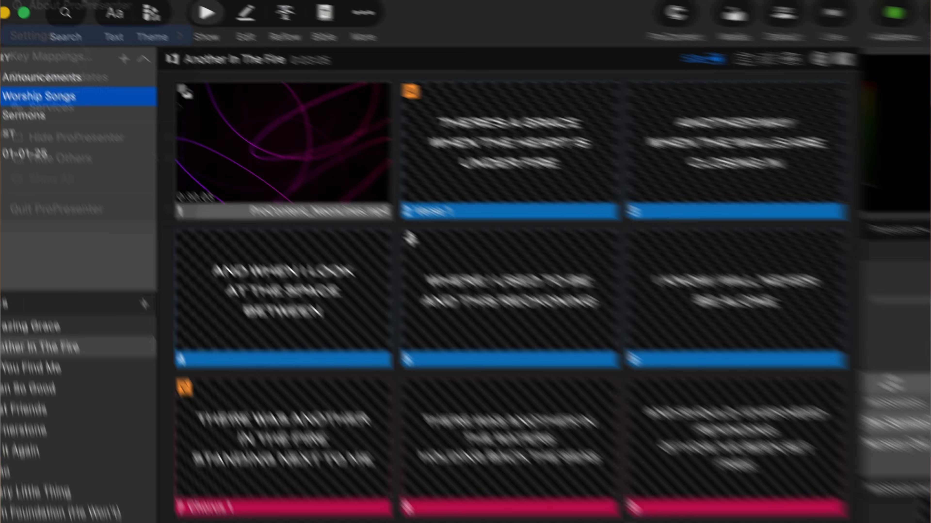
pyautogui.click(28, 36)
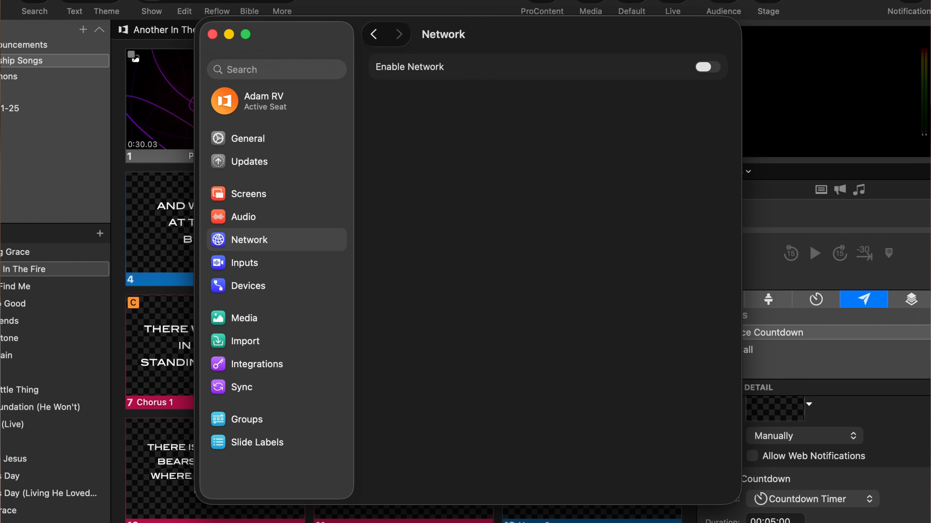
pyautogui.click(713, 69)
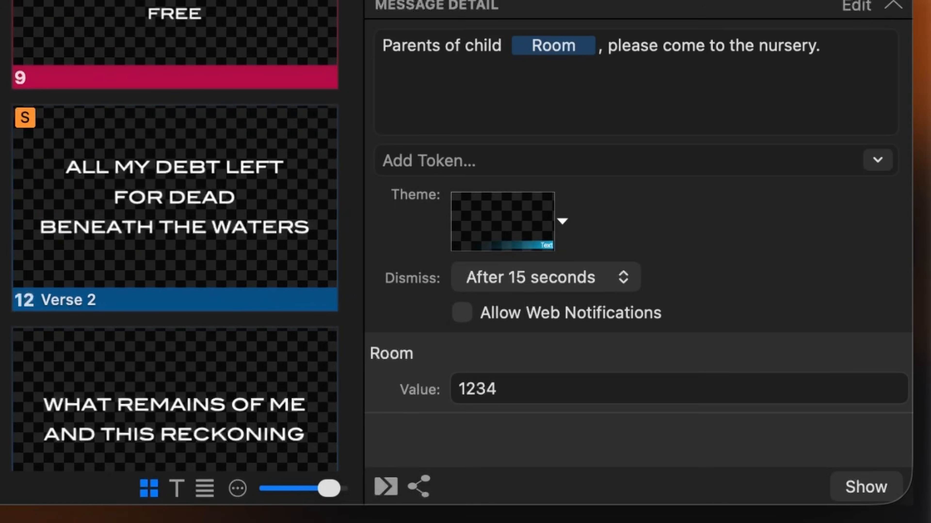
# Allow web notifications for the Nursery Call message and open the messages web access page in the browser
pyautogui.click(462, 313)
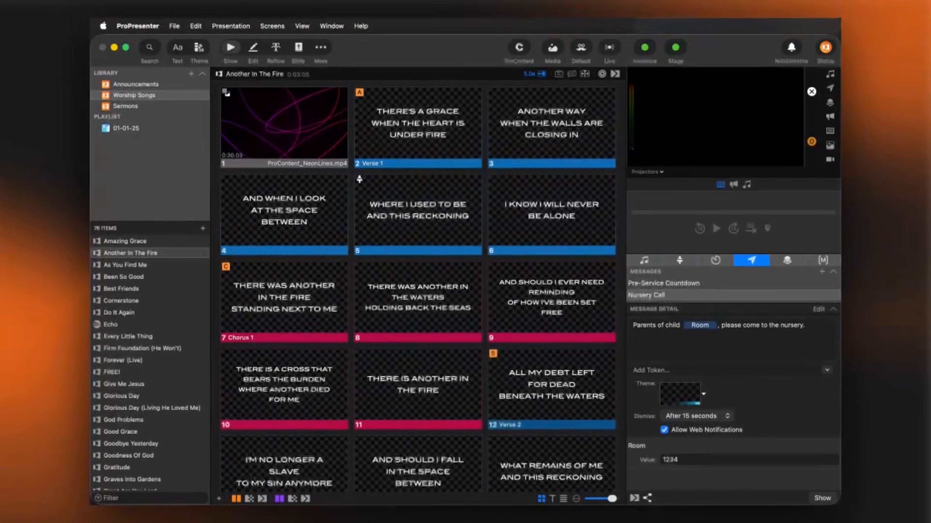
pyautogui.click(418, 486)
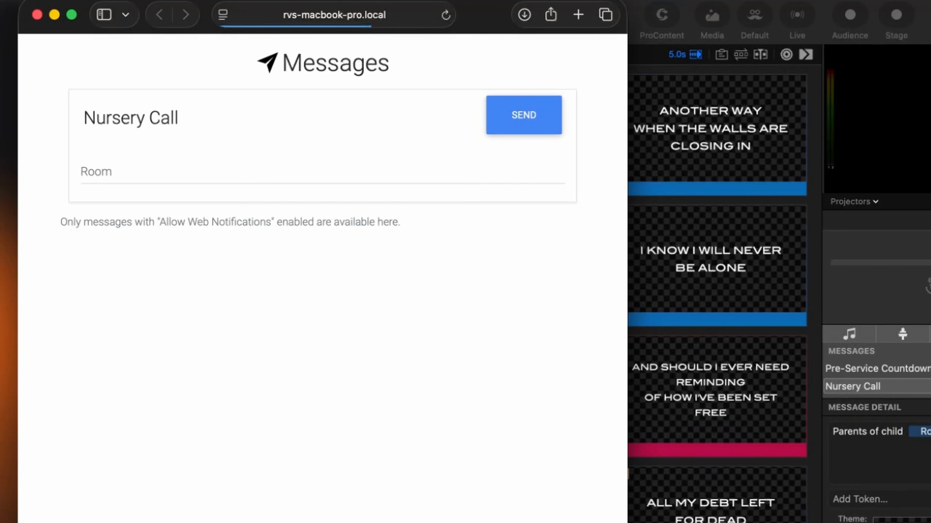
# Send the Nursery Call request from the web page with Room set to 1234, and show it immediately from the Message Request notification
pyautogui.click(240, 175)
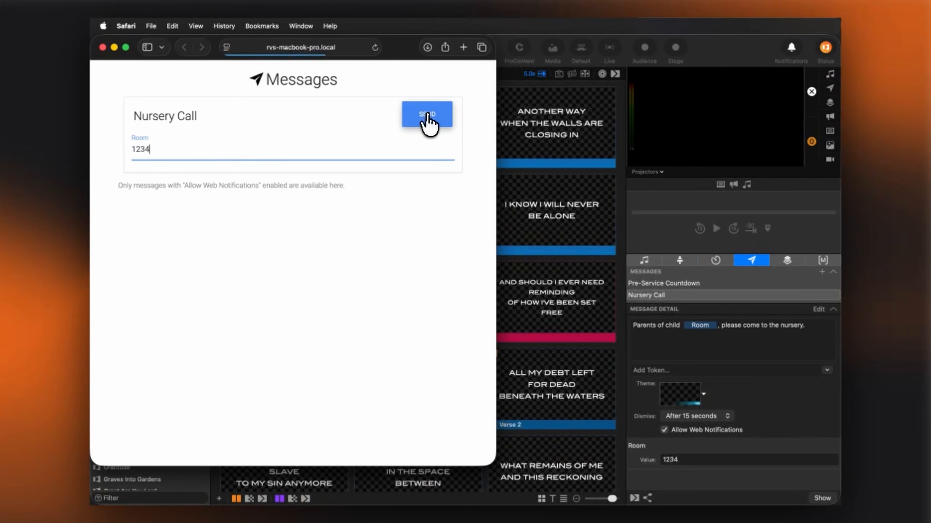
pyautogui.click(525, 115)
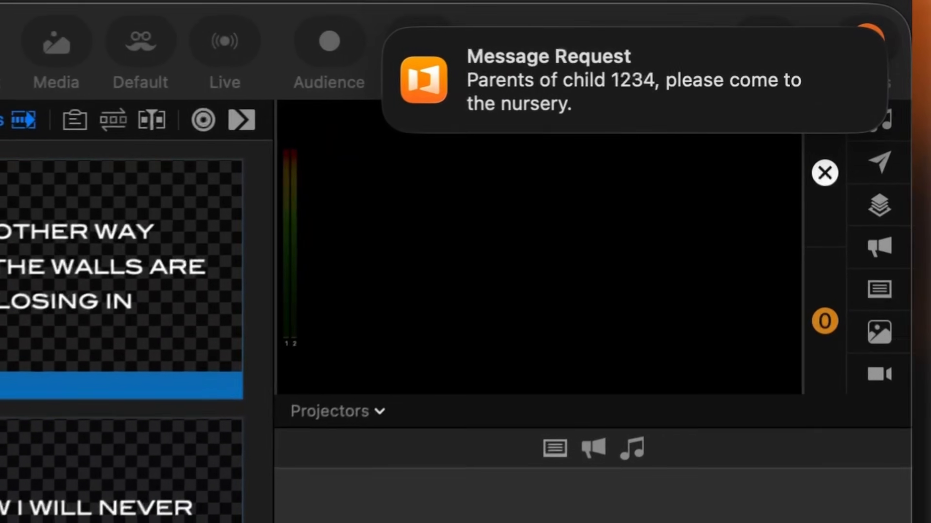
pyautogui.click(852, 105)
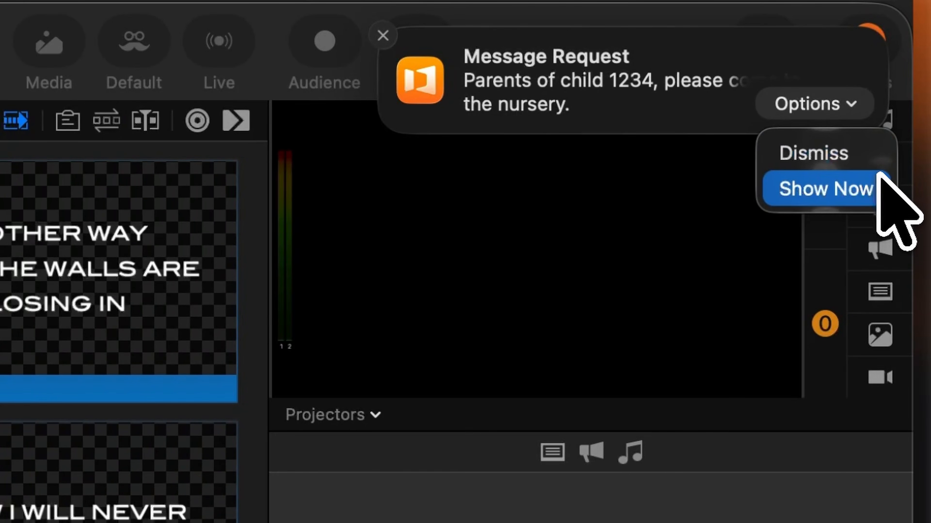
pyautogui.click(878, 186)
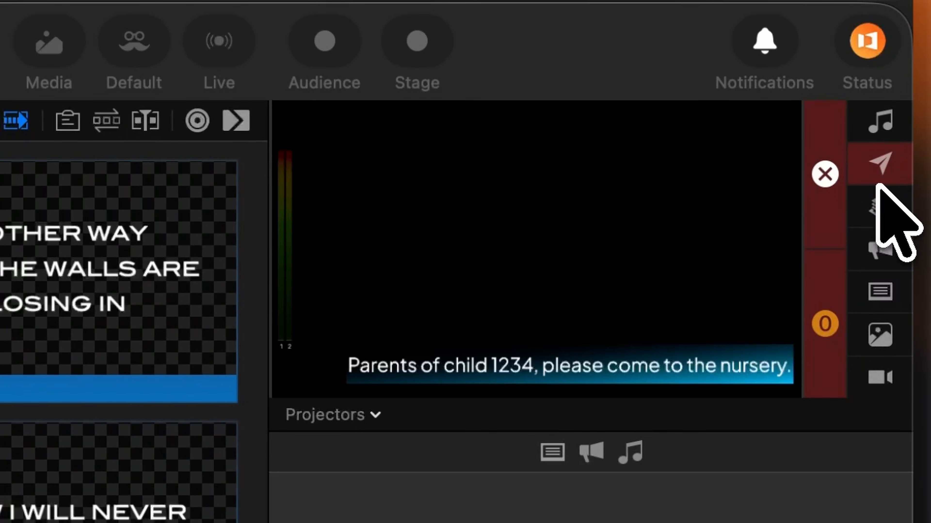